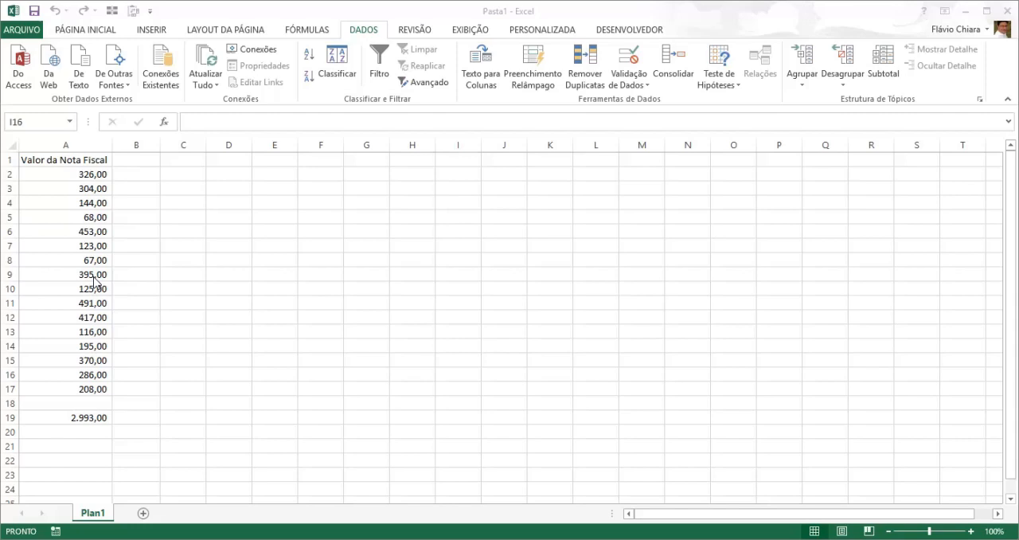
- Enter a SOMA formula in cell A21 that adds up the invoice values in A2:A17
left_click(77, 438)
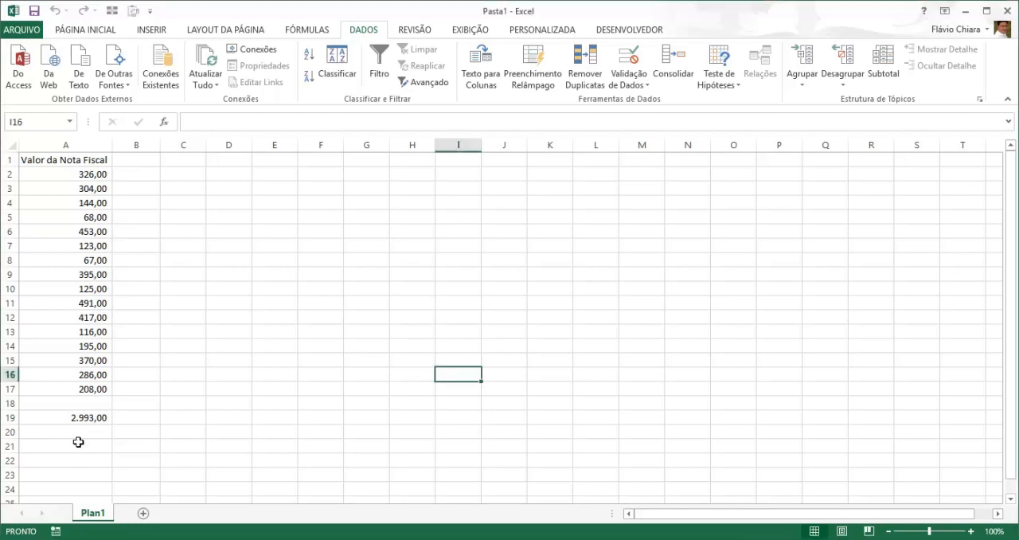
left_click(77, 444)
type("=soma")
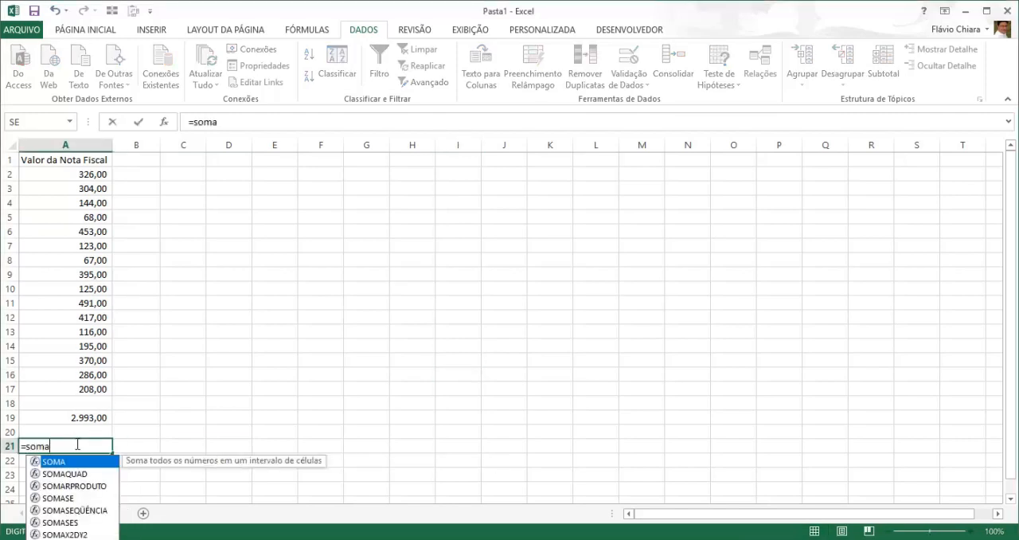
key("Tab")
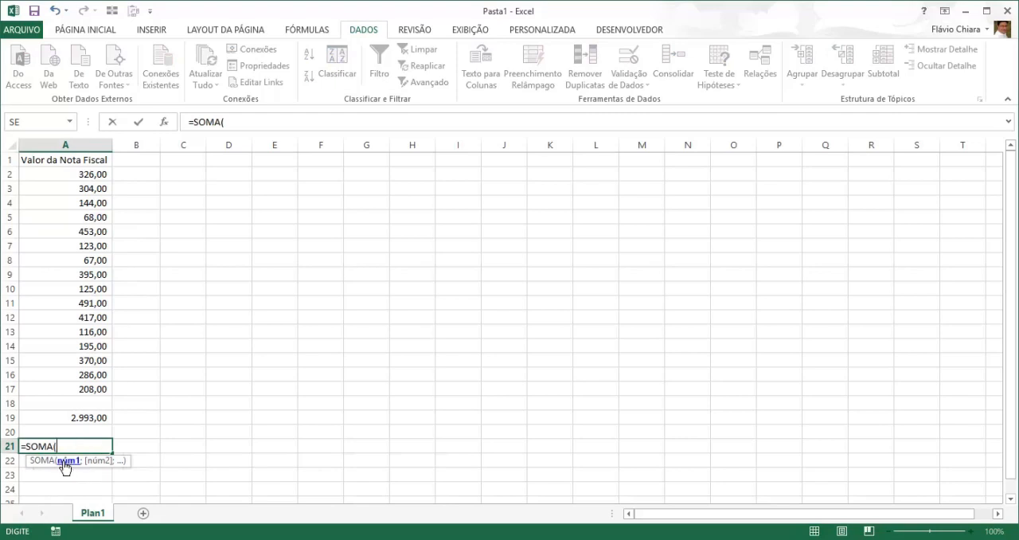
left_click_drag(87, 174, 89, 387)
key("Return")
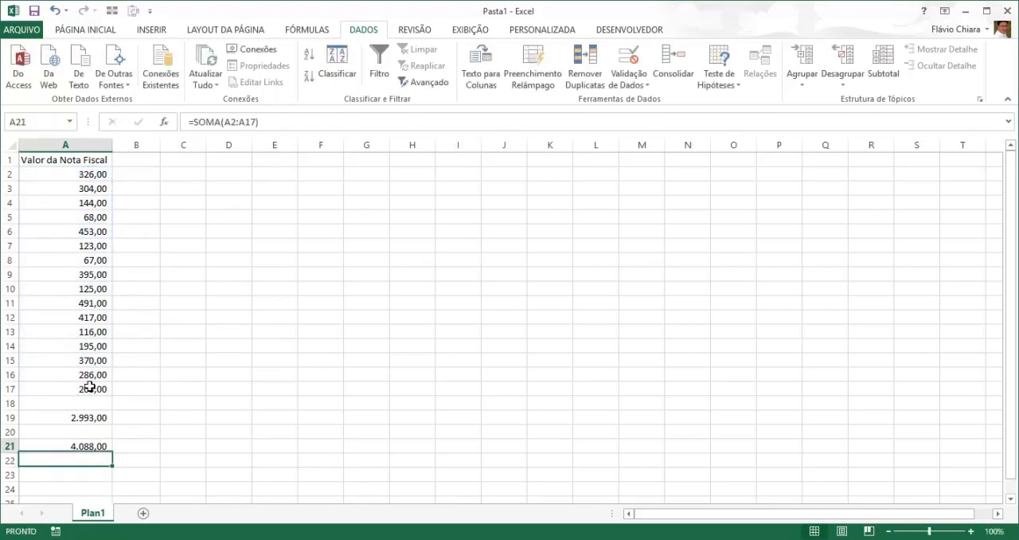
left_click(100, 444)
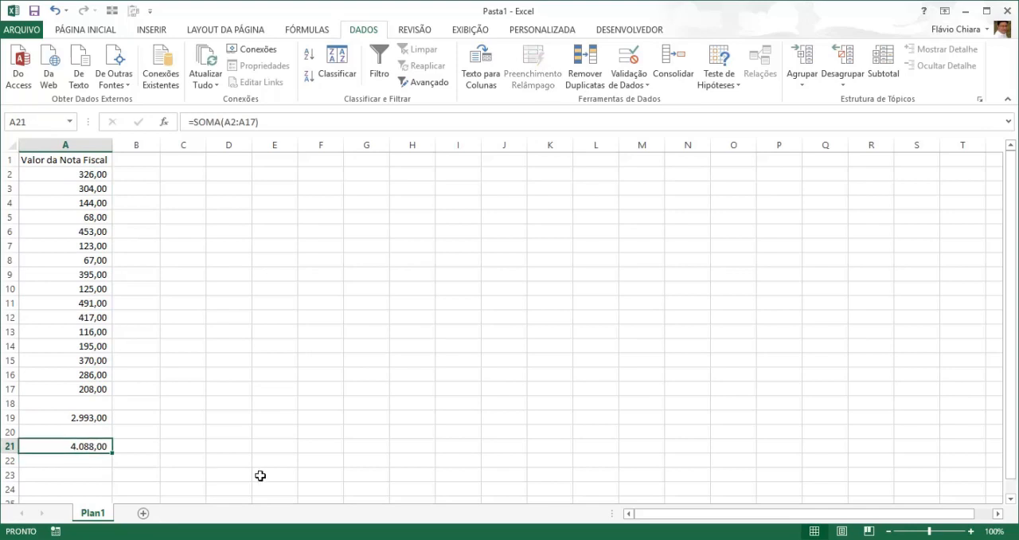
left_click_drag(84, 176, 79, 381)
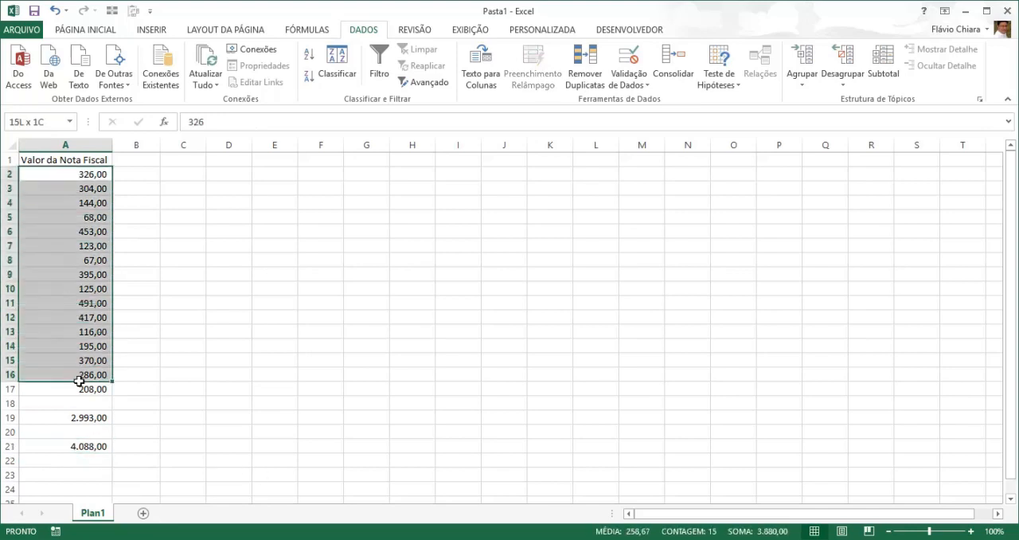
left_click(92, 419)
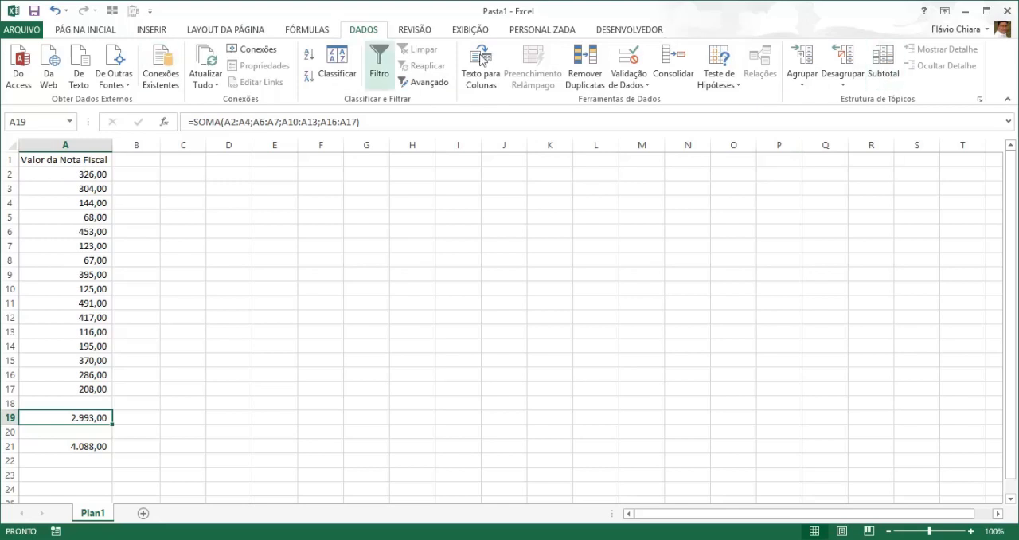
scroll(255, 28, "up", 3)
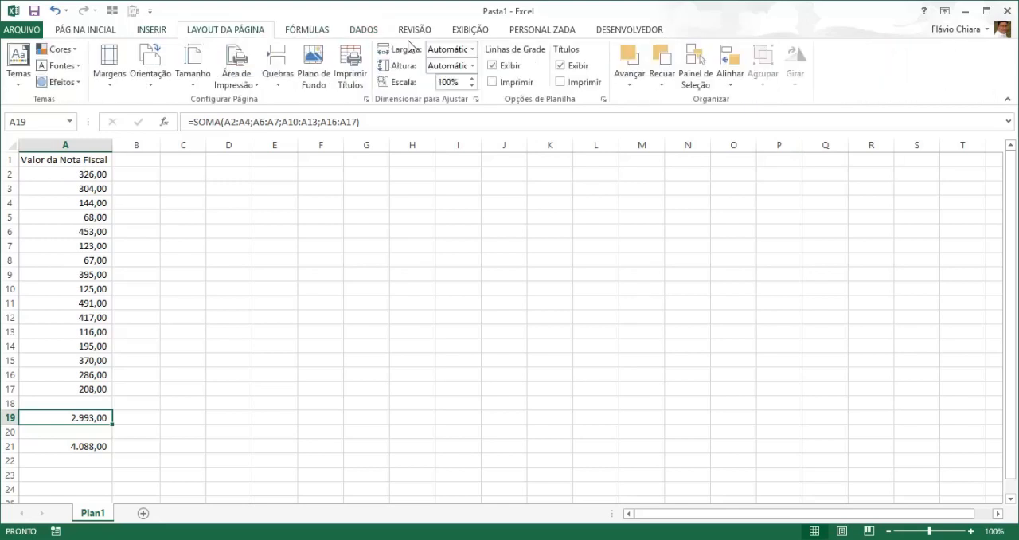
scroll(446, 31, "down", 6)
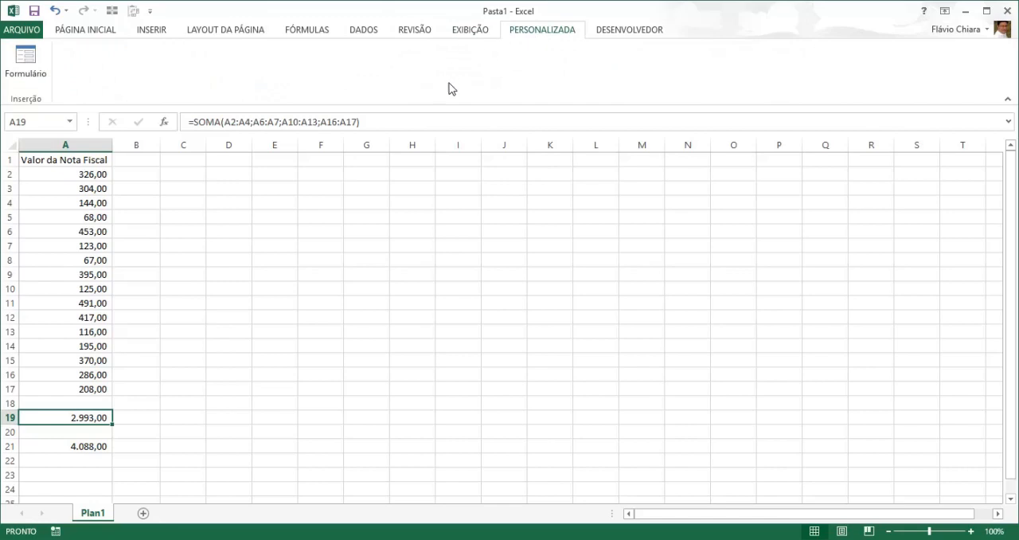
scroll(394, 51, "up", 2)
left_click(307, 32)
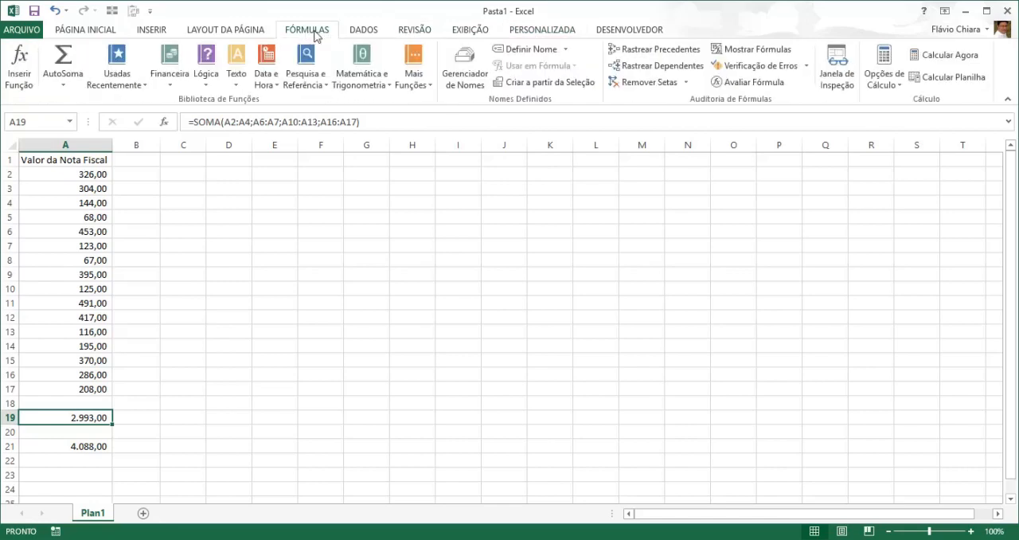
left_click(363, 32)
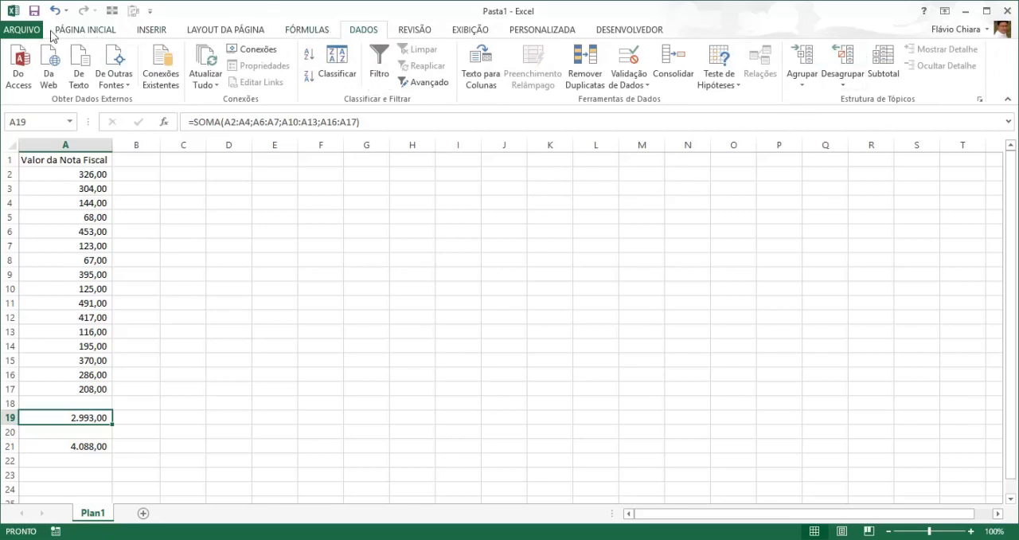
- Enable the Solver add-in among the Excel add-ins (Suplementos do Excel) in the program options
left_click(23, 31)
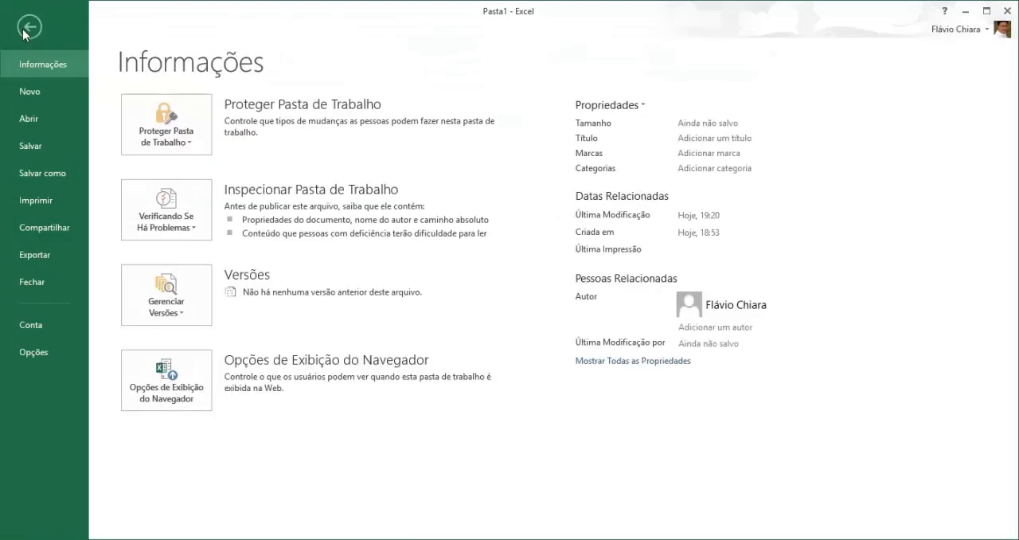
left_click(33, 351)
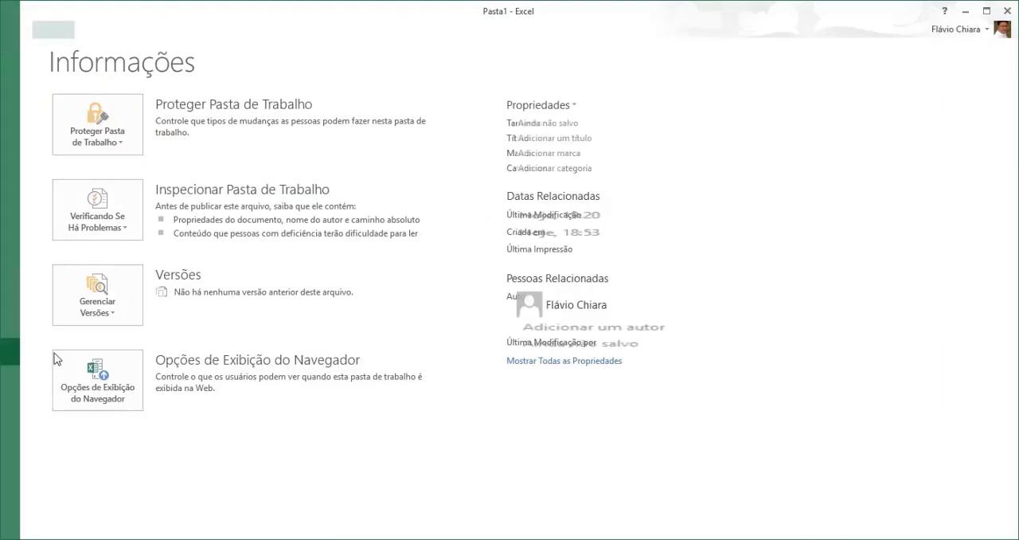
left_click_drag(389, 40, 368, 33)
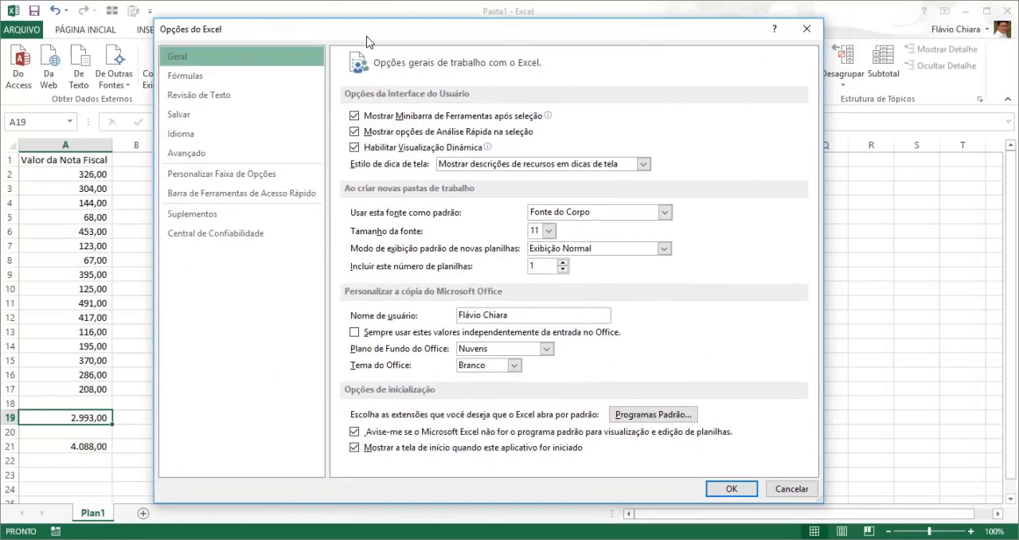
left_click(224, 215)
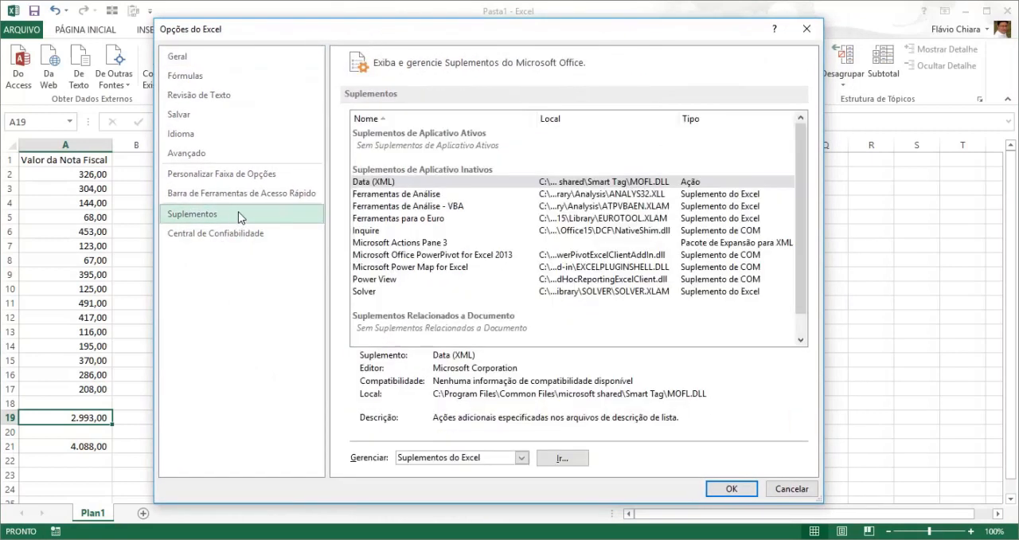
left_click(522, 458)
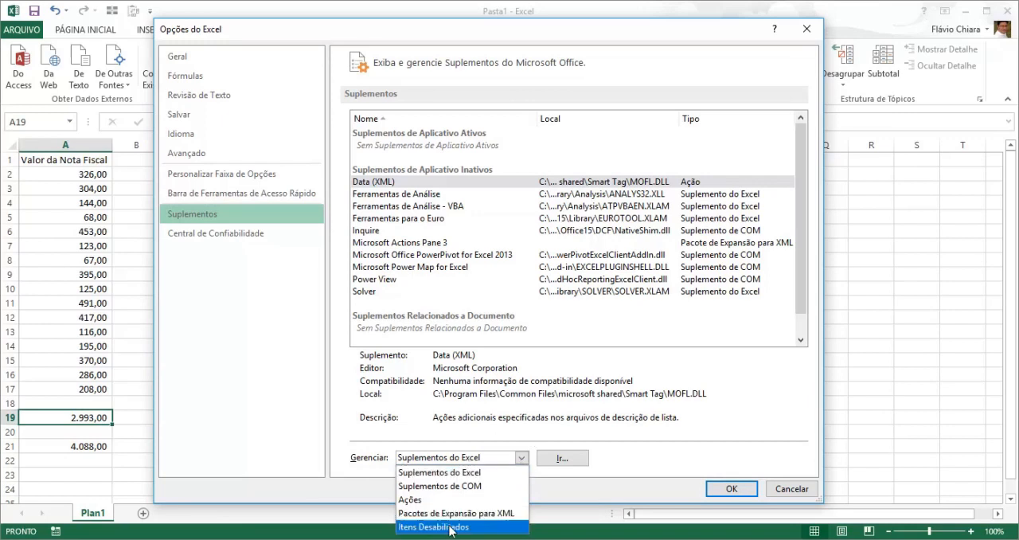
left_click(443, 475)
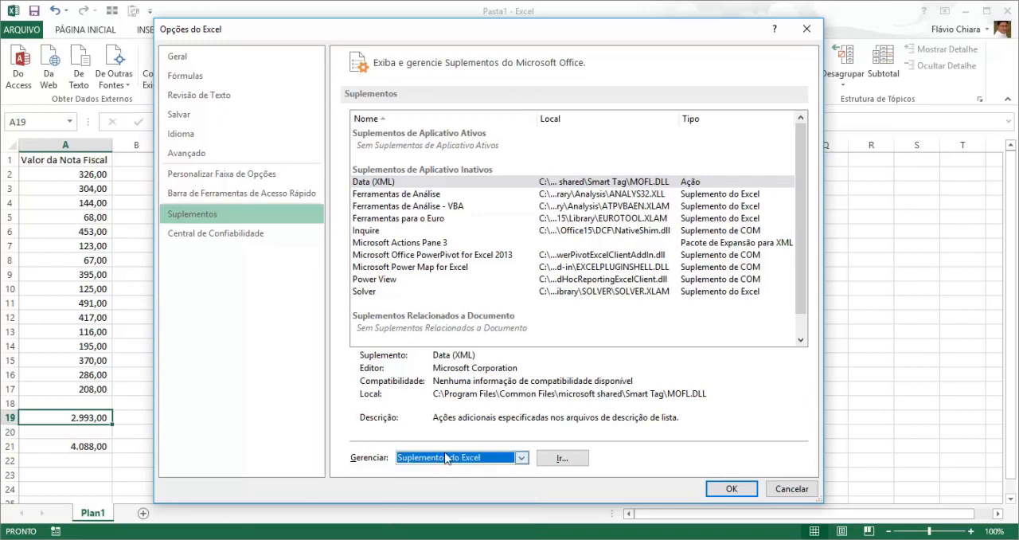
left_click(562, 458)
left_click_drag(446, 144, 386, 177)
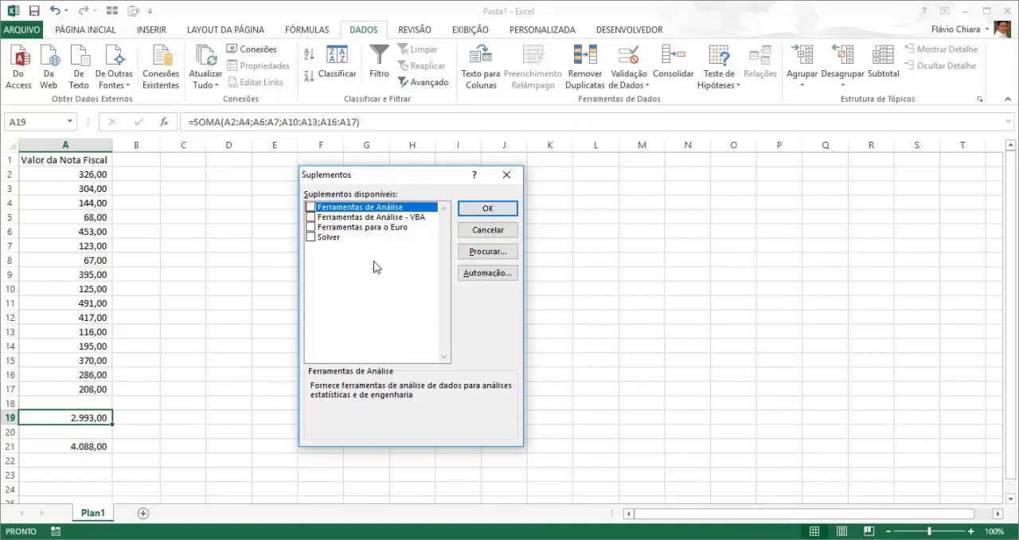
left_click(310, 238)
left_click(311, 238)
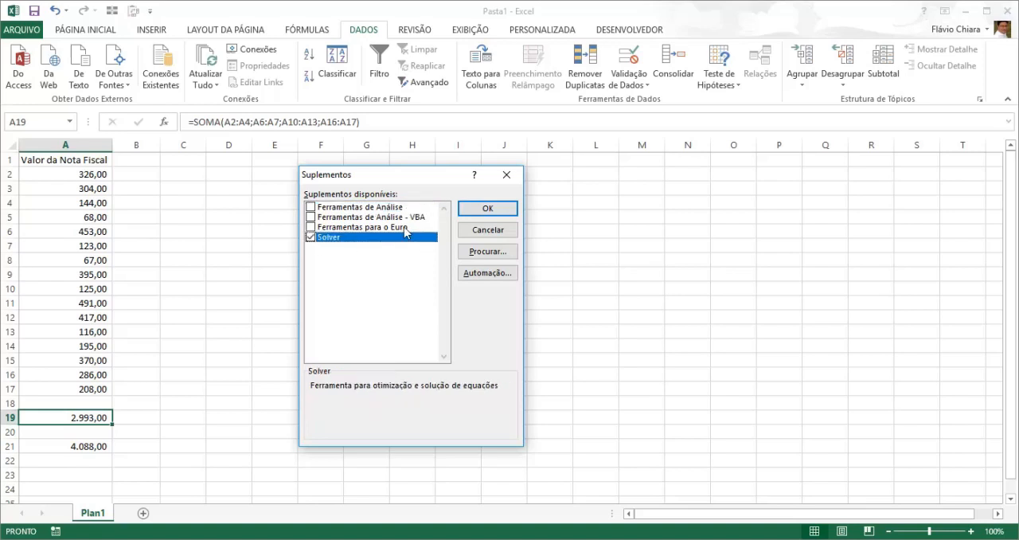
left_click(502, 208)
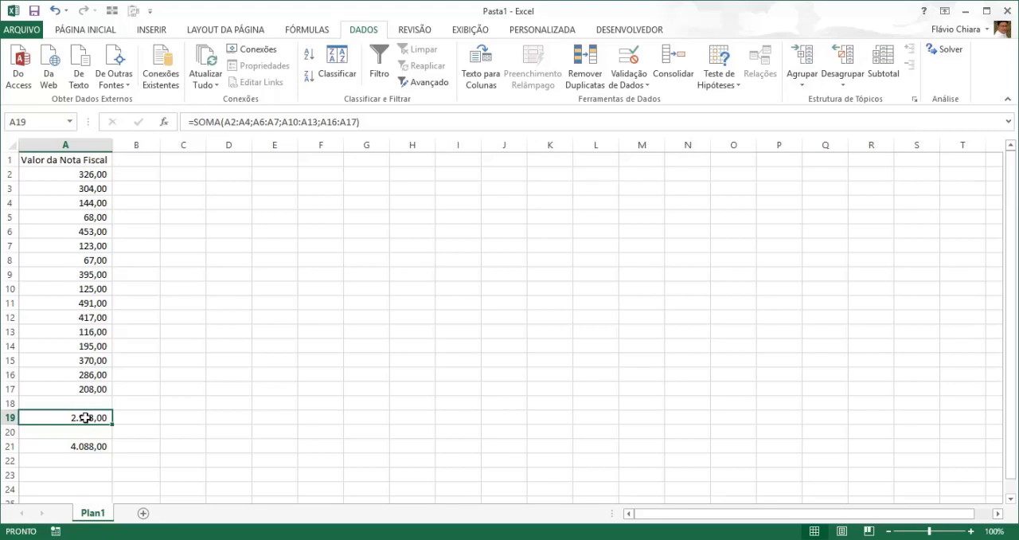
- Enter the header "Binário" in cell B1, beside the invoice value header
left_click(129, 161)
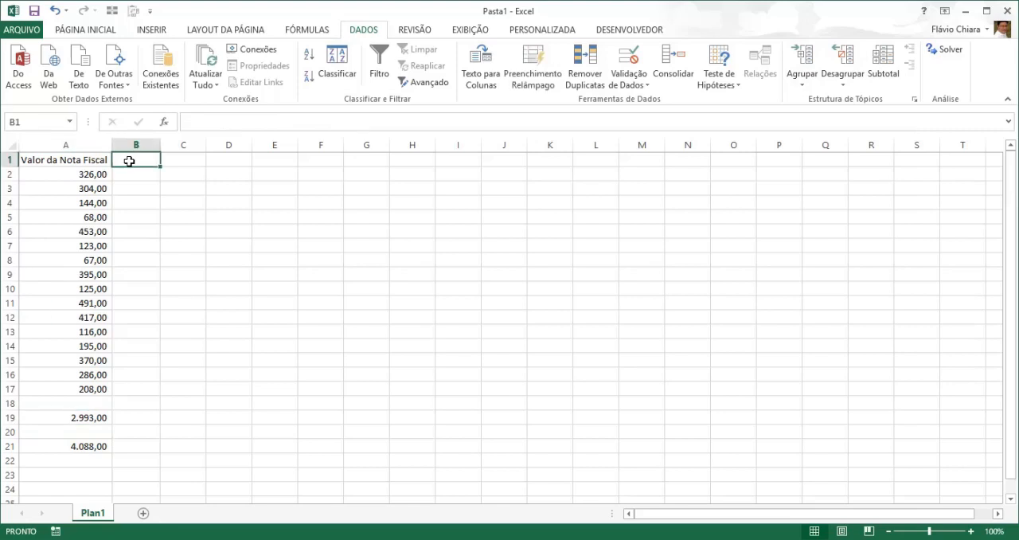
type("bi")
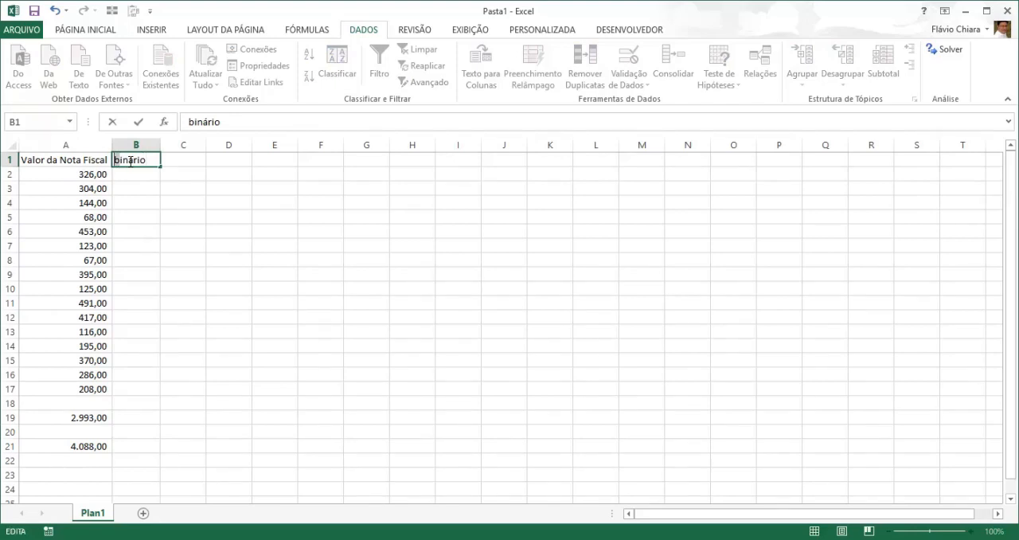
type("nário")
key("Return")
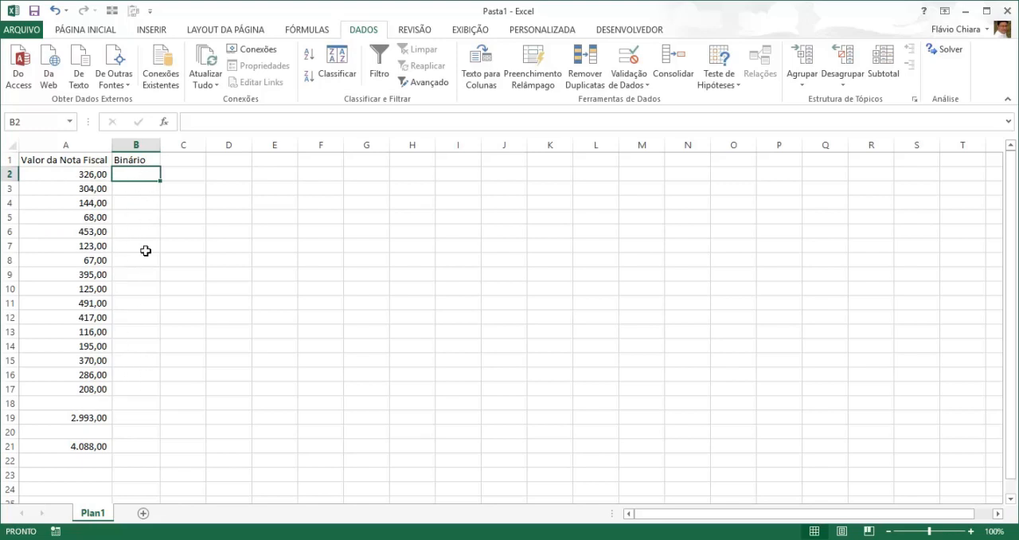
- Fill the Binário column with 0 for every invoice row, from B2 to B17
type("0")
key("Return")
type("0")
key("Return")
key("Up")
key("Up")
key("shift+Down")
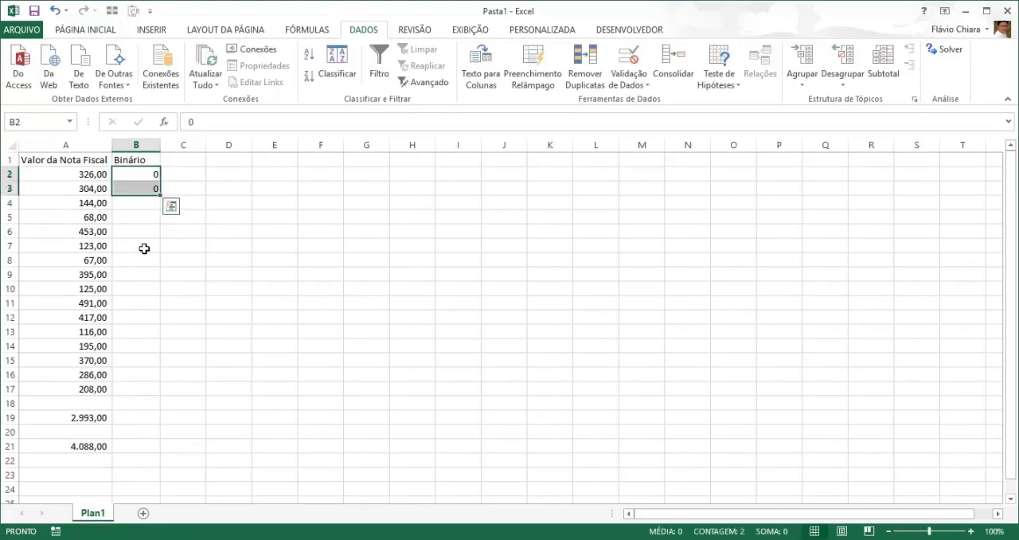
double_click(161, 196)
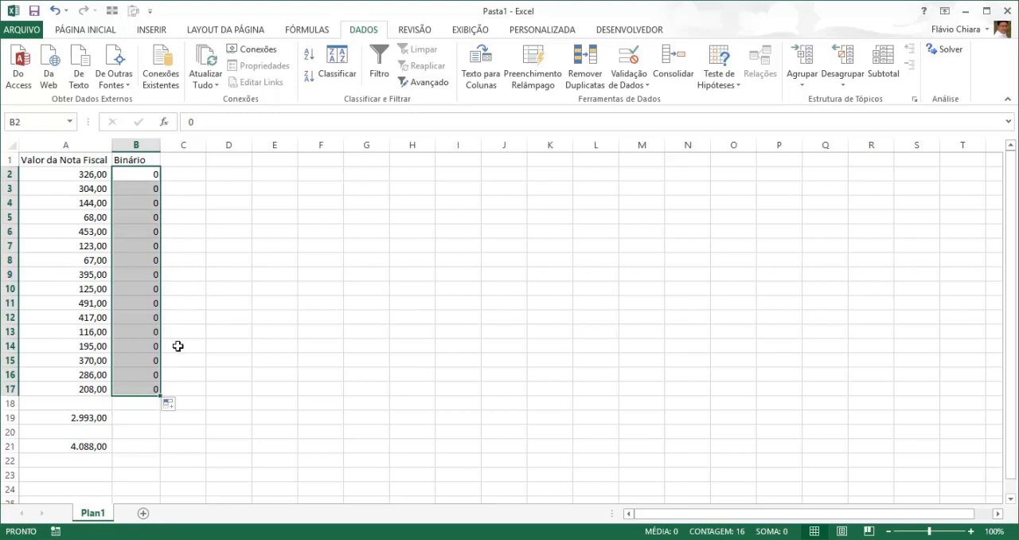
- Enter =SOMARPRODUTO(A2:A17;B2:B17) in cell B19 to multiply the invoice values by the binary column and sum them
left_click(139, 417)
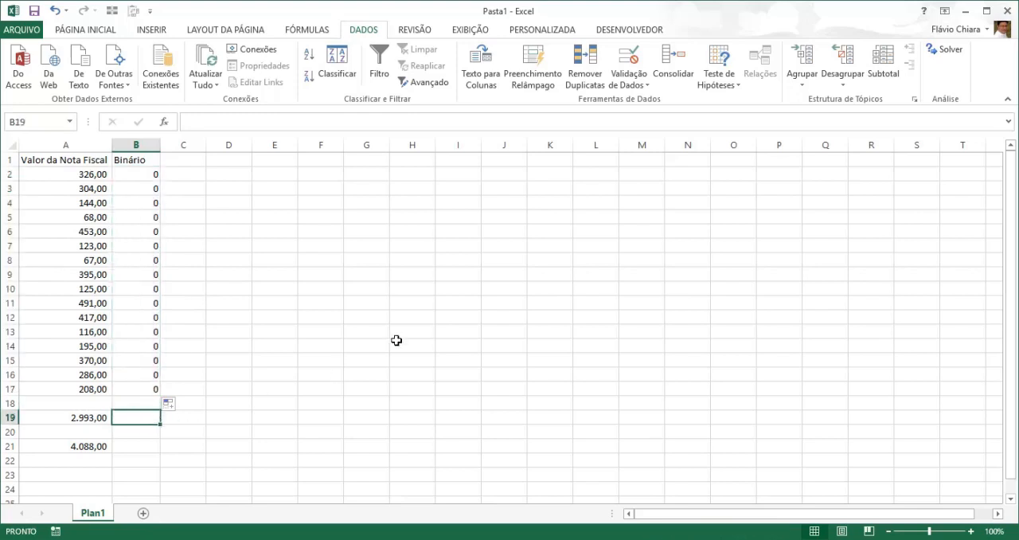
type("=soma")
key("Down")
key("Down")
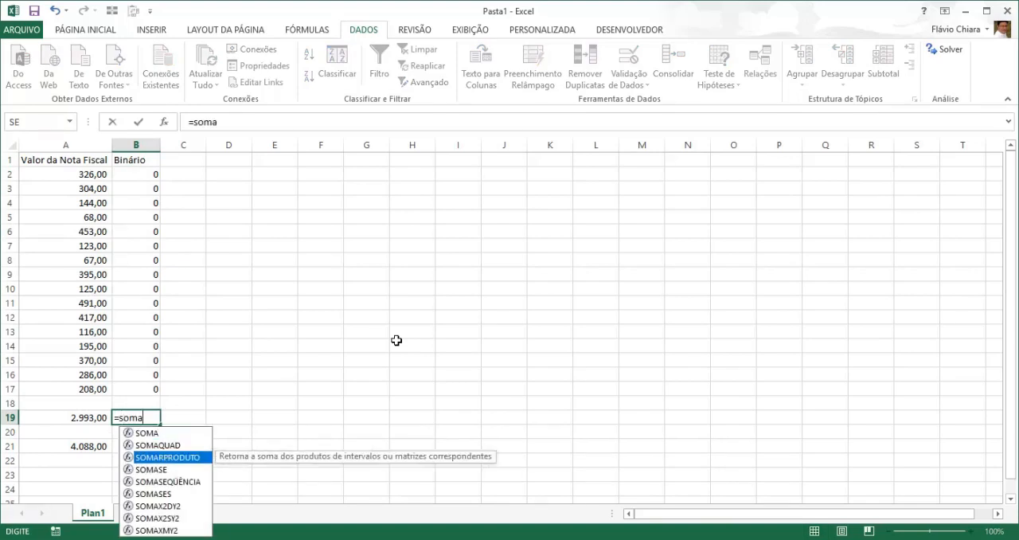
key("Tab")
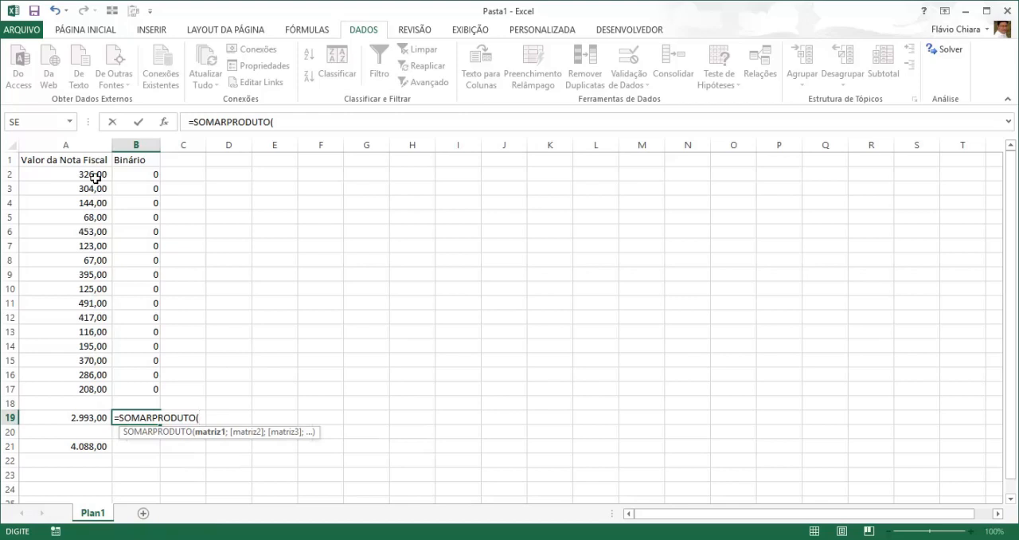
left_click_drag(84, 173, 77, 387)
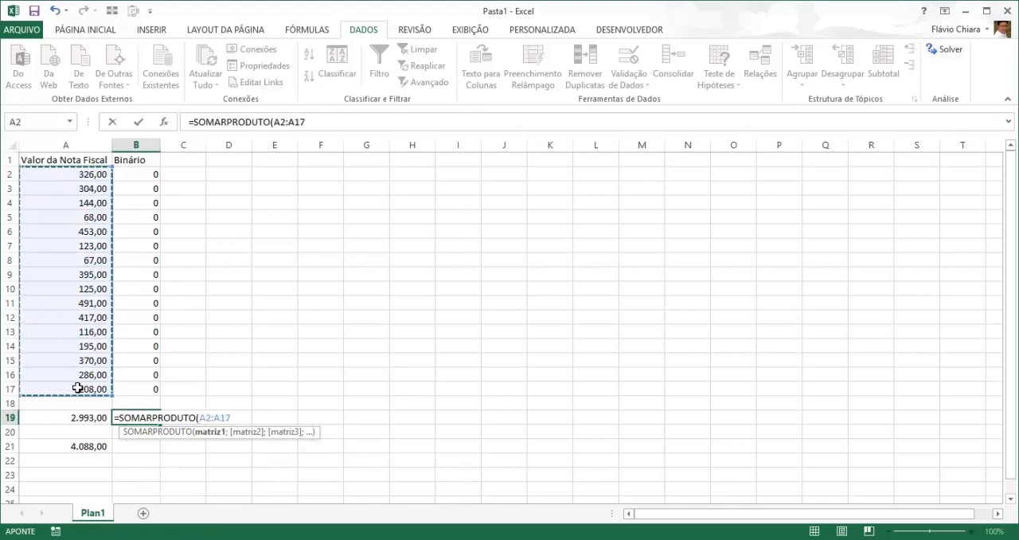
type(";")
left_click_drag(152, 175, 147, 389)
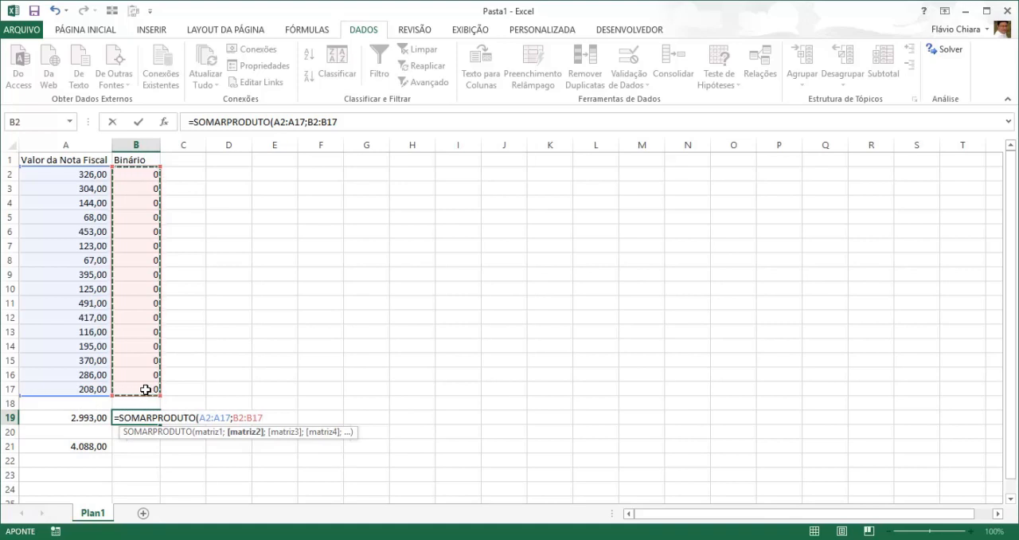
type(")")
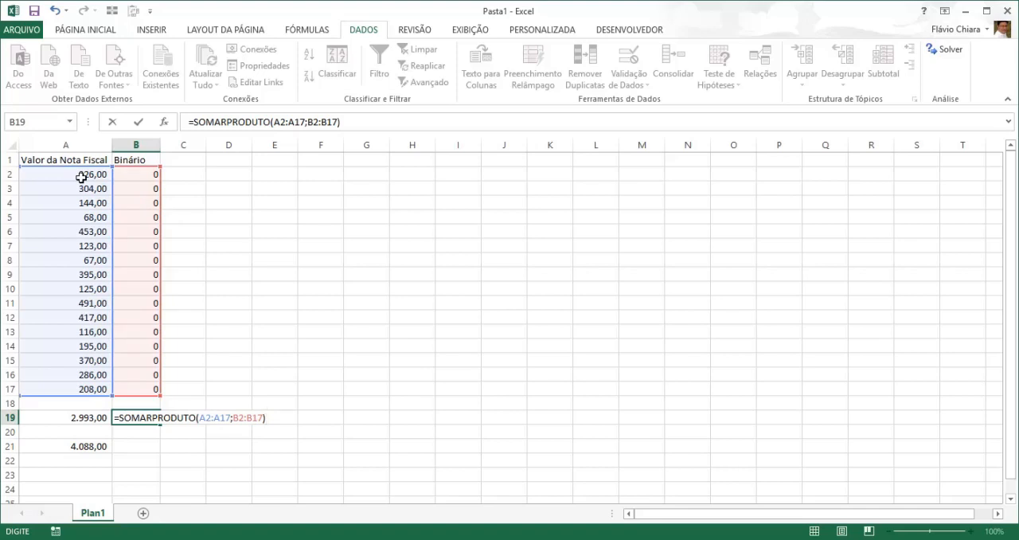
key("Return")
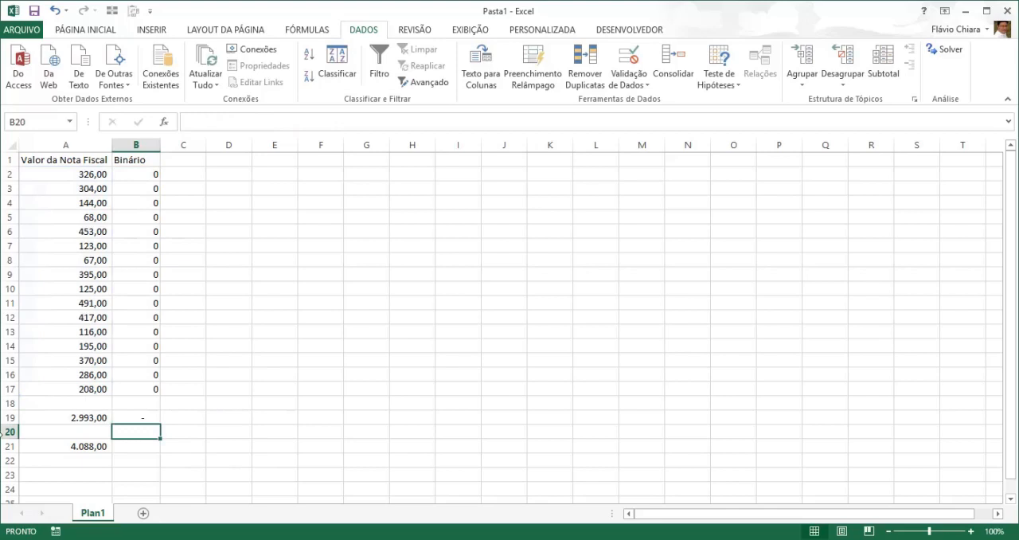
- Open the Solver parameters and set cell B19 as the objective
left_click(132, 415)
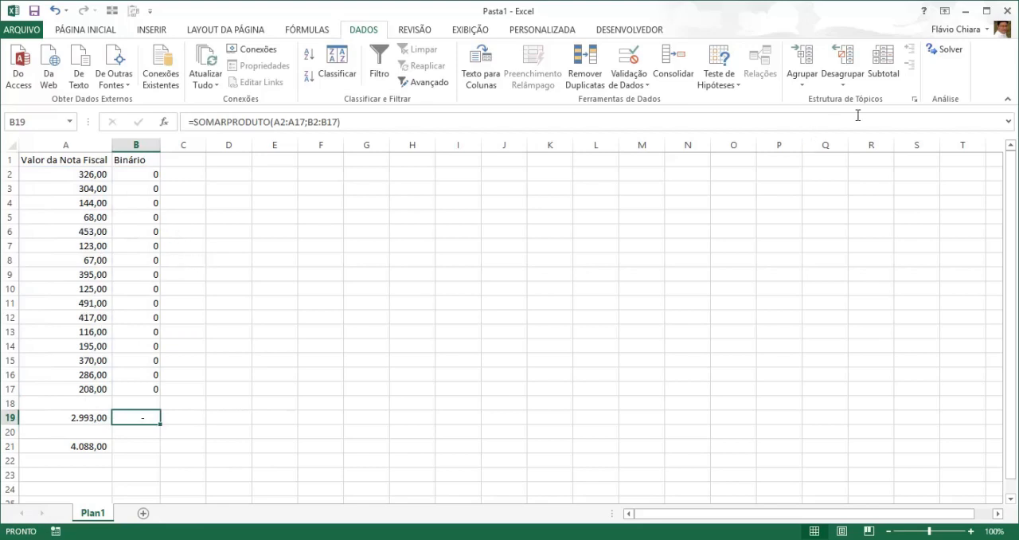
left_click(949, 51)
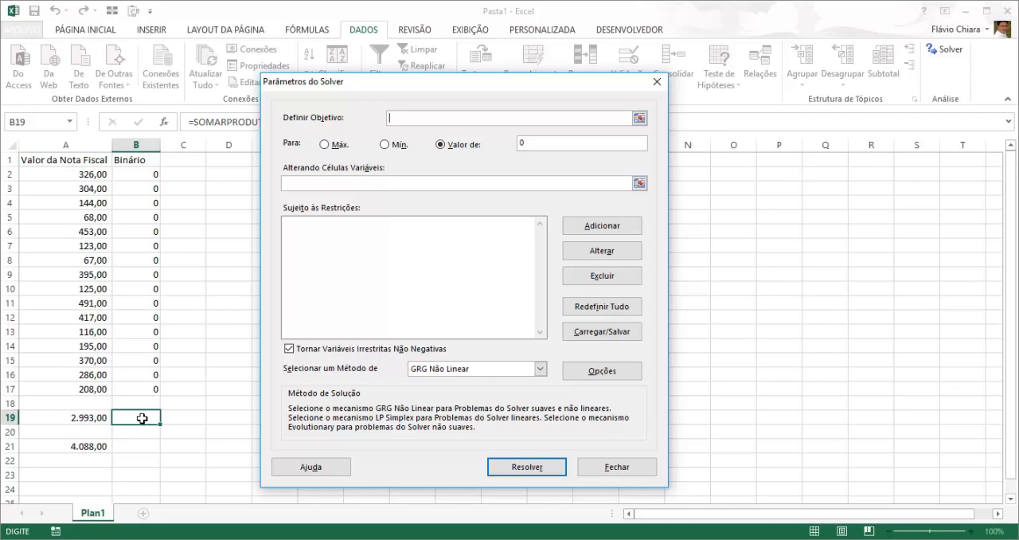
left_click(128, 417)
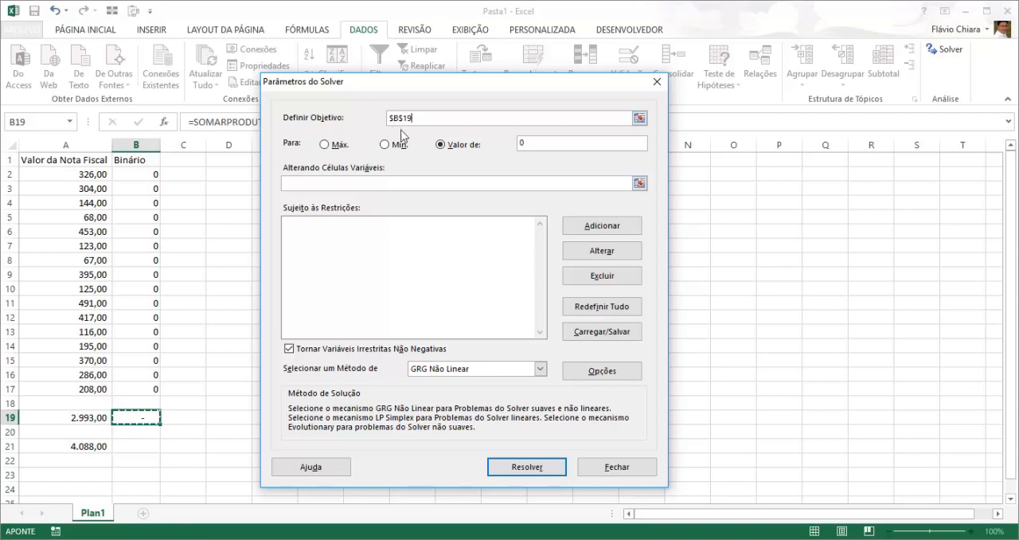
- Set the Solver objective to a value of 2993 by changing the variable cells B2:B17
left_click(325, 145)
left_click(384, 145)
left_click(442, 146)
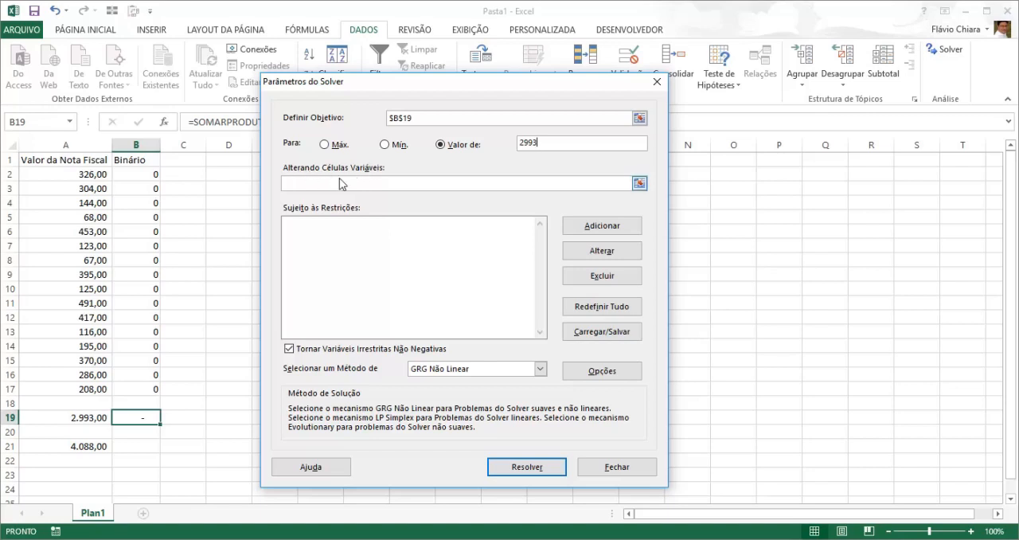
left_click(310, 184)
left_click_drag(140, 174, 148, 388)
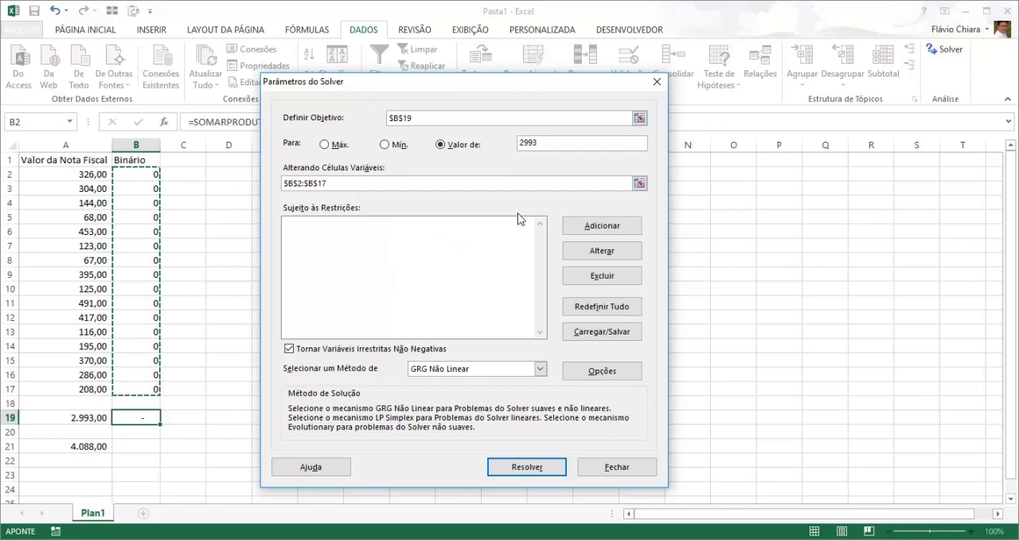
- Add a Solver constraint that restricts cells B2:B17 to binary (bin) values
left_click(617, 230)
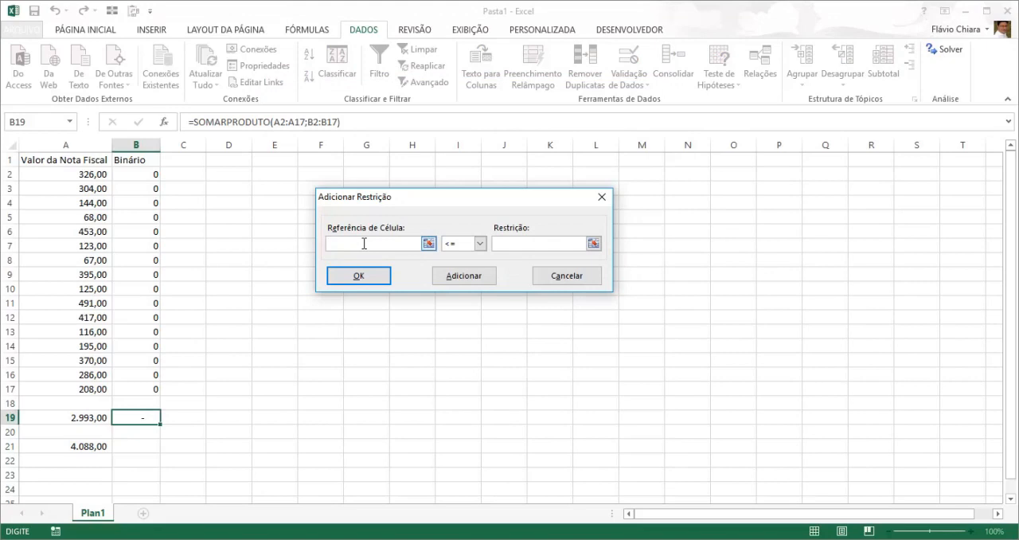
left_click_drag(136, 170, 141, 389)
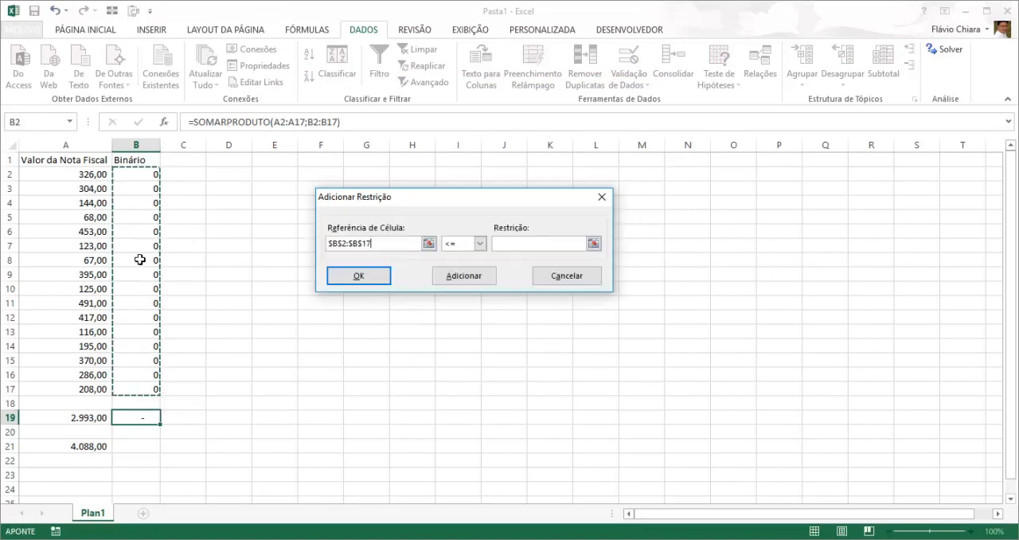
left_click(480, 244)
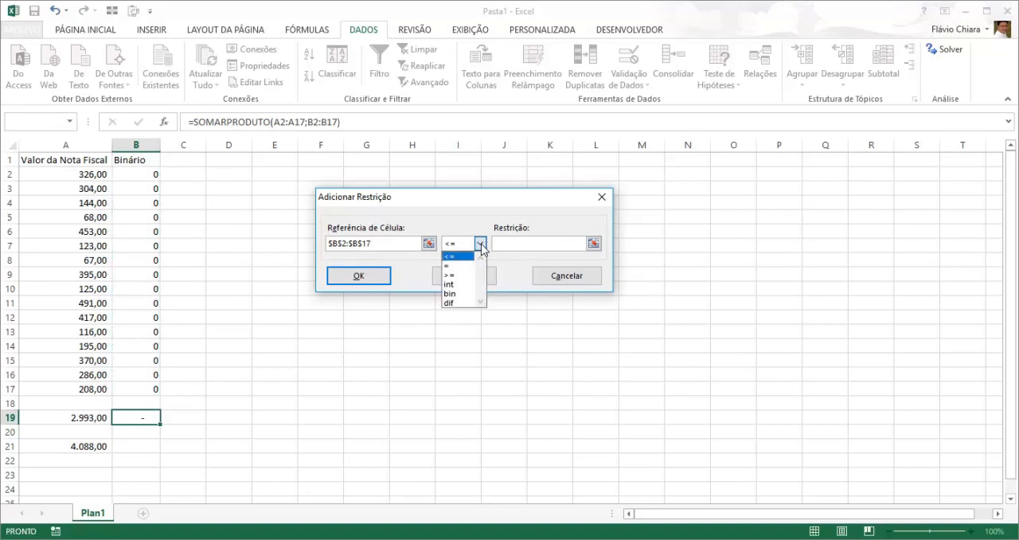
left_click(465, 293)
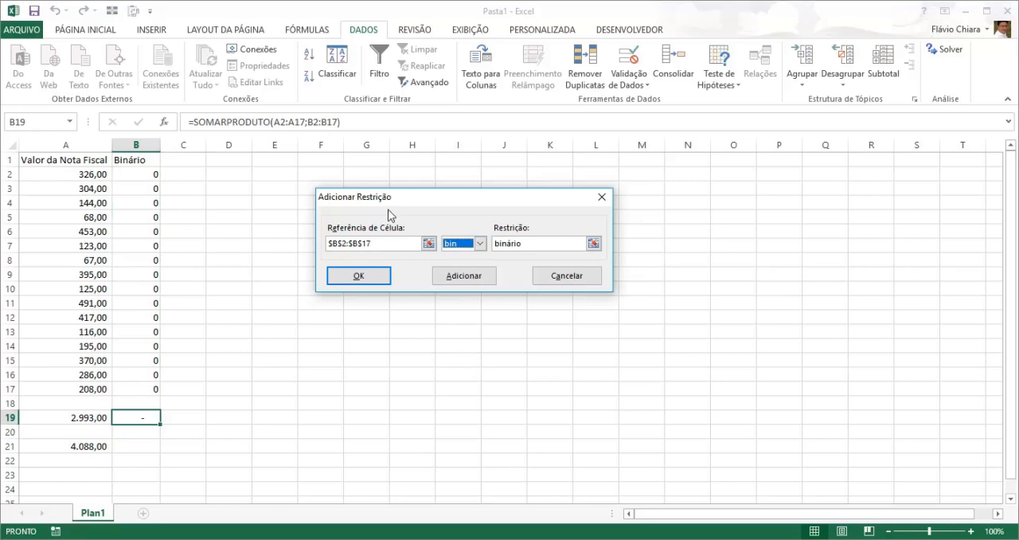
left_click(380, 278)
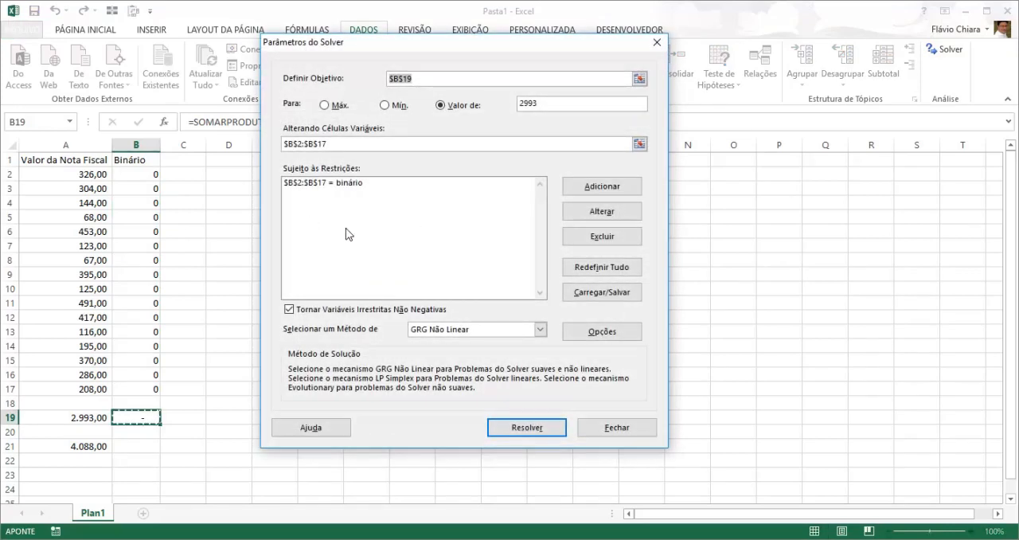
- Run the Solver with the GRG Não Linear method and keep its solution
left_click_drag(431, 44, 371, 80)
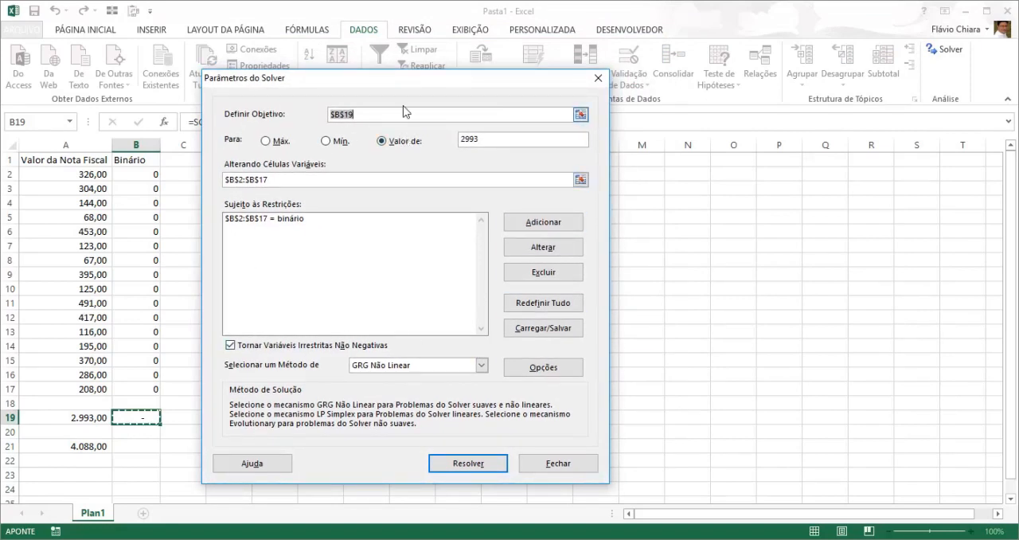
left_click_drag(388, 82, 404, 68)
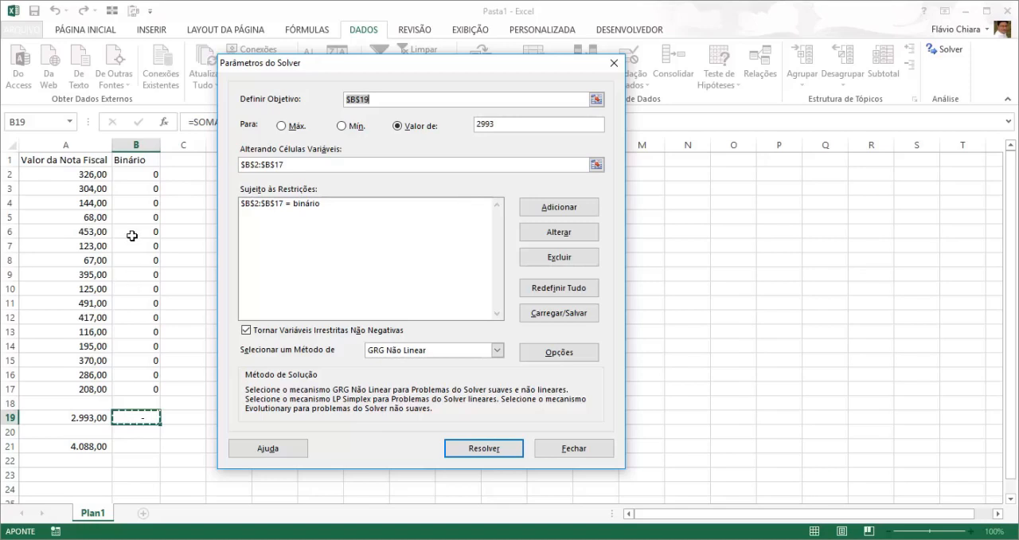
left_click(514, 448)
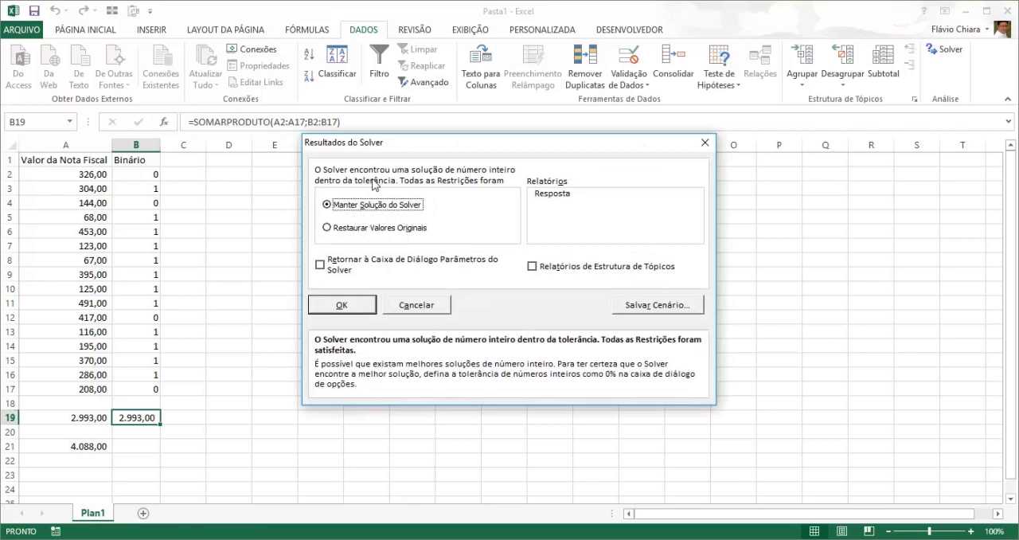
left_click(356, 309)
- Compare the totals in A19 and B19 and review the solved values down the Binário column
left_click(83, 419)
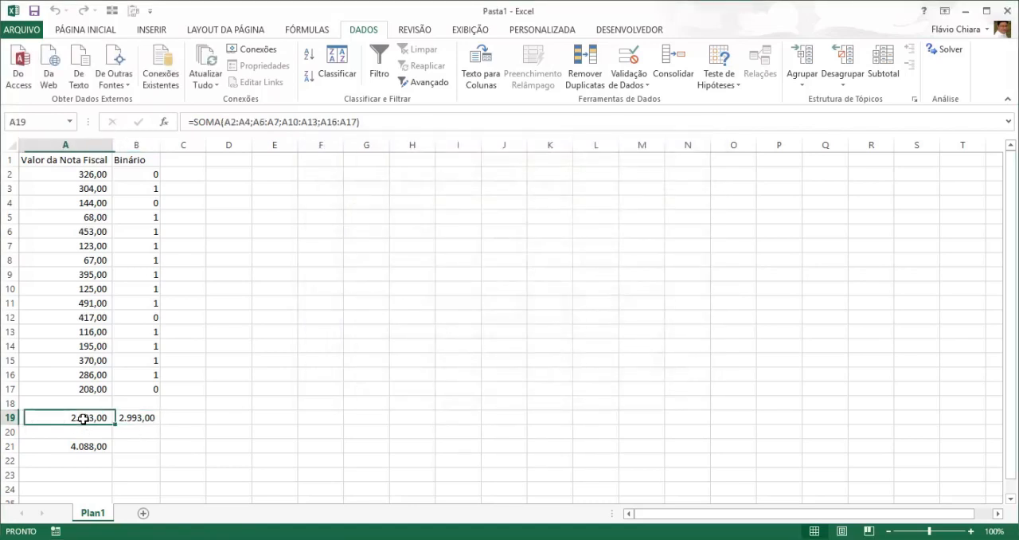
left_click(144, 418)
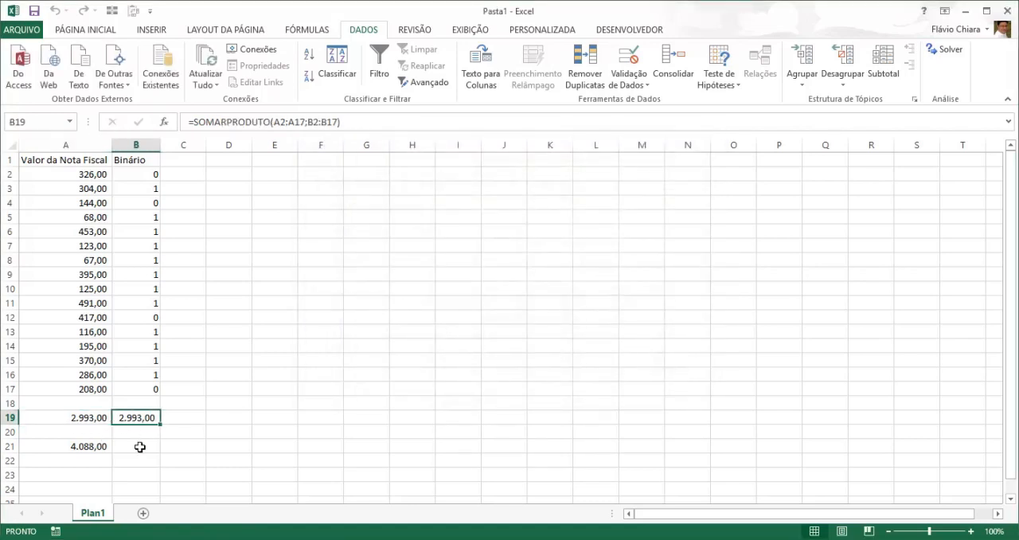
left_click(141, 186)
key("Down")
key("Down")
key("Down")
key("Down")
key("Down")
key("Down")
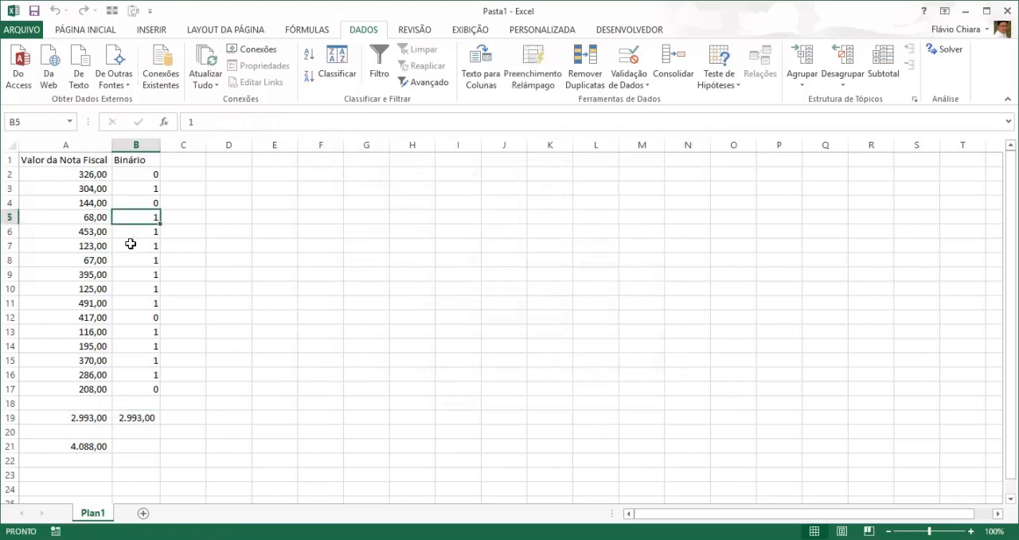
key("Down")
key("Down")
key("Down")
key("Down")
key("Down")
key("Down")
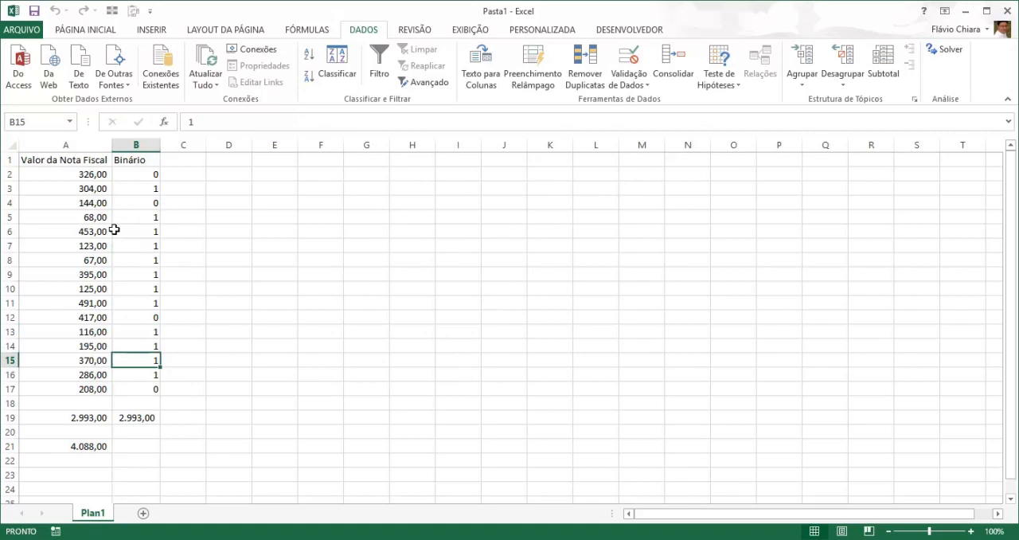
- Highlight in yellow the invoice values in column A whose Binário value is 1: A3, A5 to A11 and A13 to A16
left_click(97, 189)
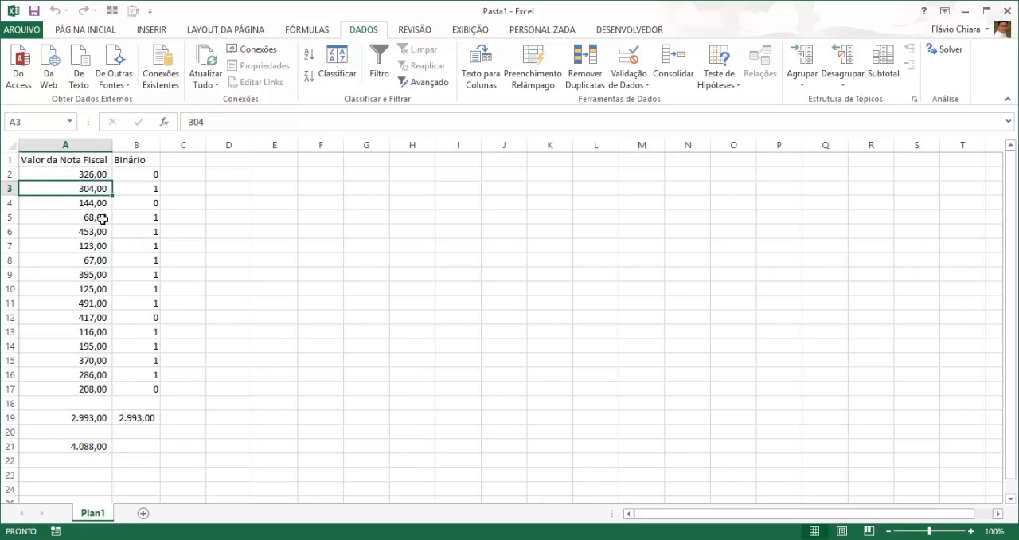
left_click(106, 219, "ctrl")
left_click(93, 232, "ctrl")
left_click(96, 247, "ctrl")
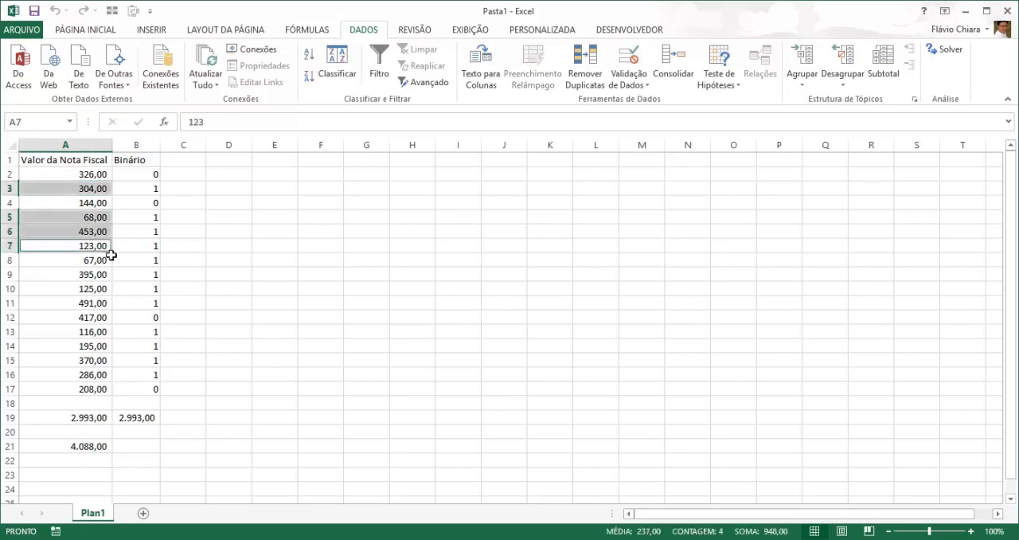
left_click(96, 261, "ctrl")
left_click(94, 276, "ctrl")
left_click(95, 290, "ctrl")
left_click(95, 303, "ctrl")
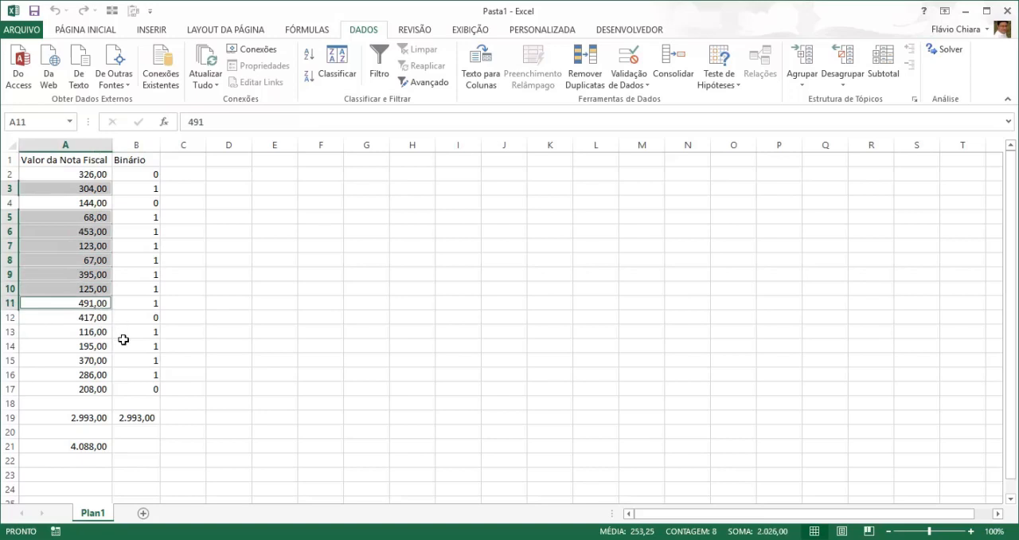
left_click(94, 333, "ctrl")
left_click(91, 347, "ctrl")
left_click(94, 361, "ctrl")
left_click(96, 374, "ctrl")
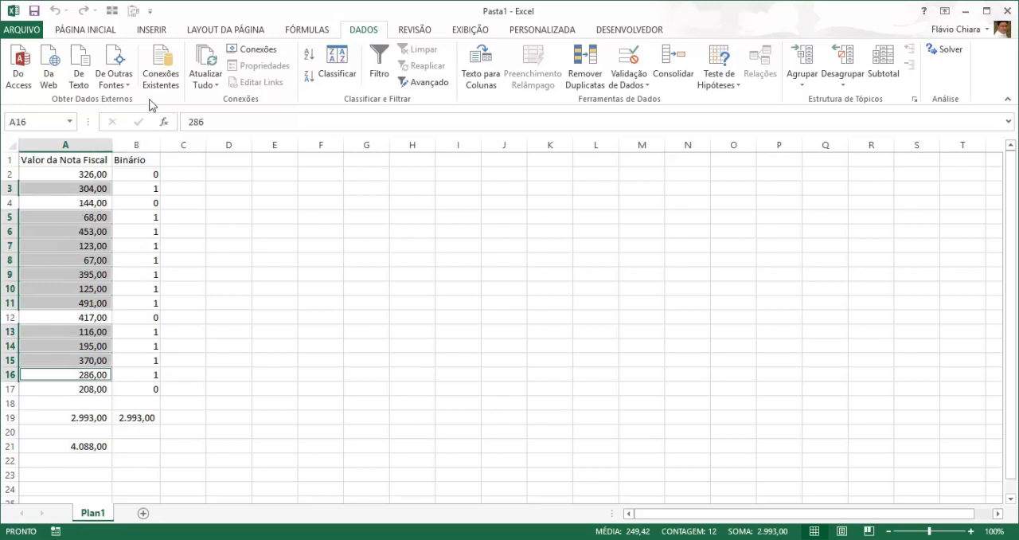
left_click(94, 30)
left_click(174, 76)
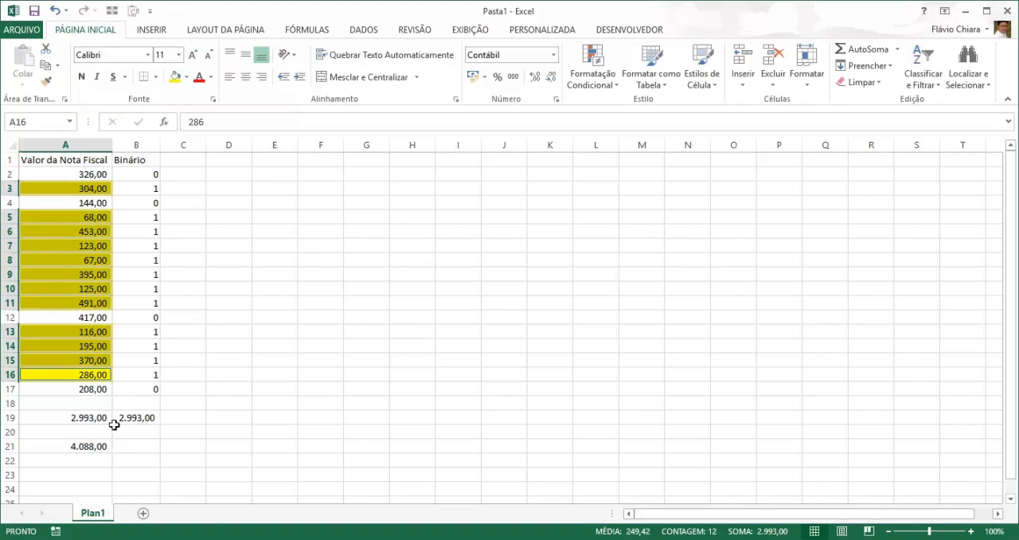
left_click(238, 275)
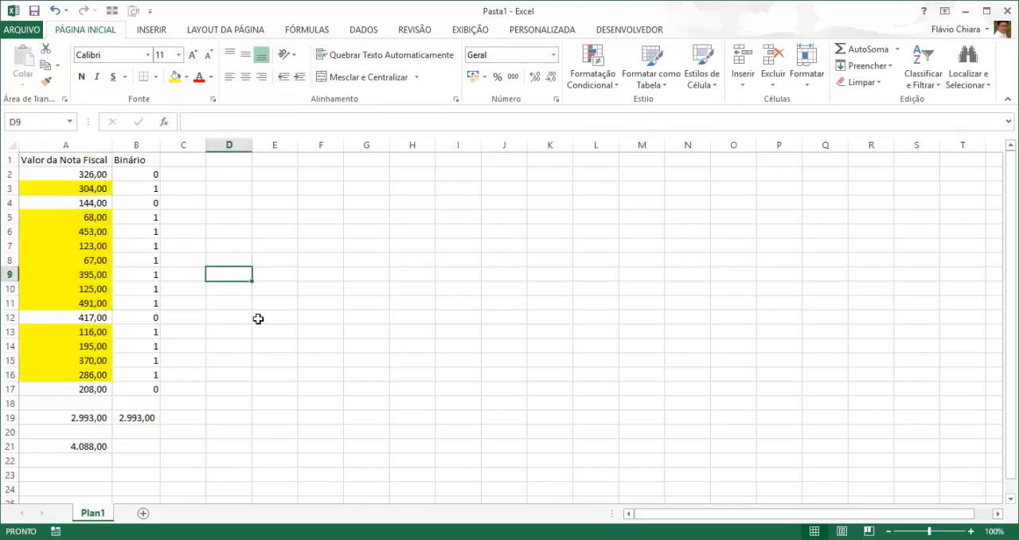